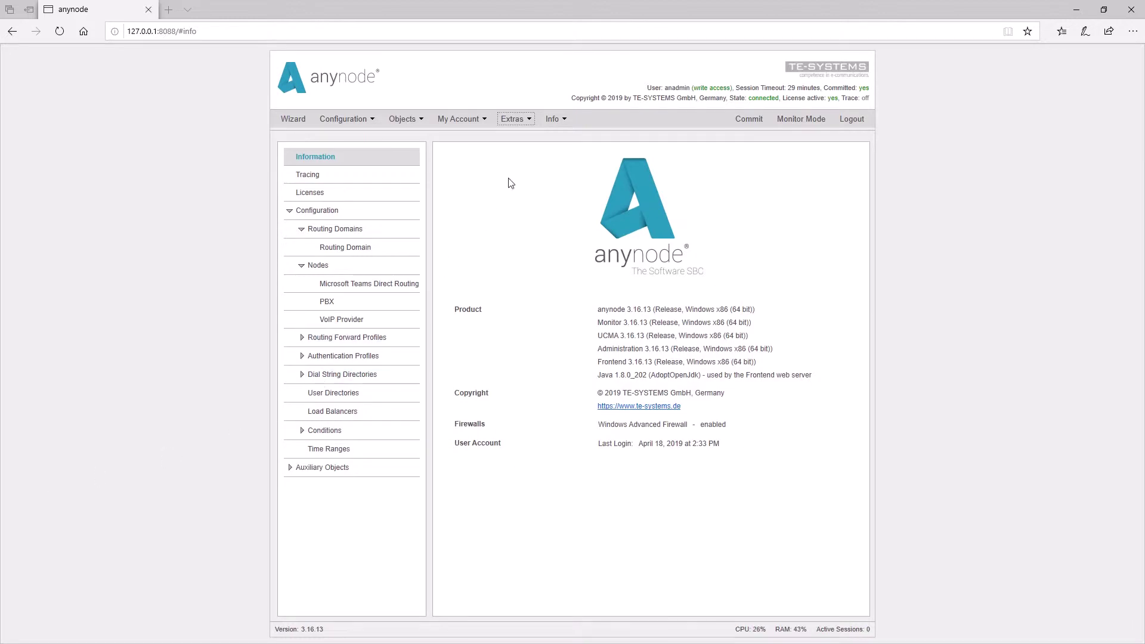
- Keep web server authentication via login credentials set to Enabled and confirm it
{"action": "left_click", "coordinate": [527, 122]}
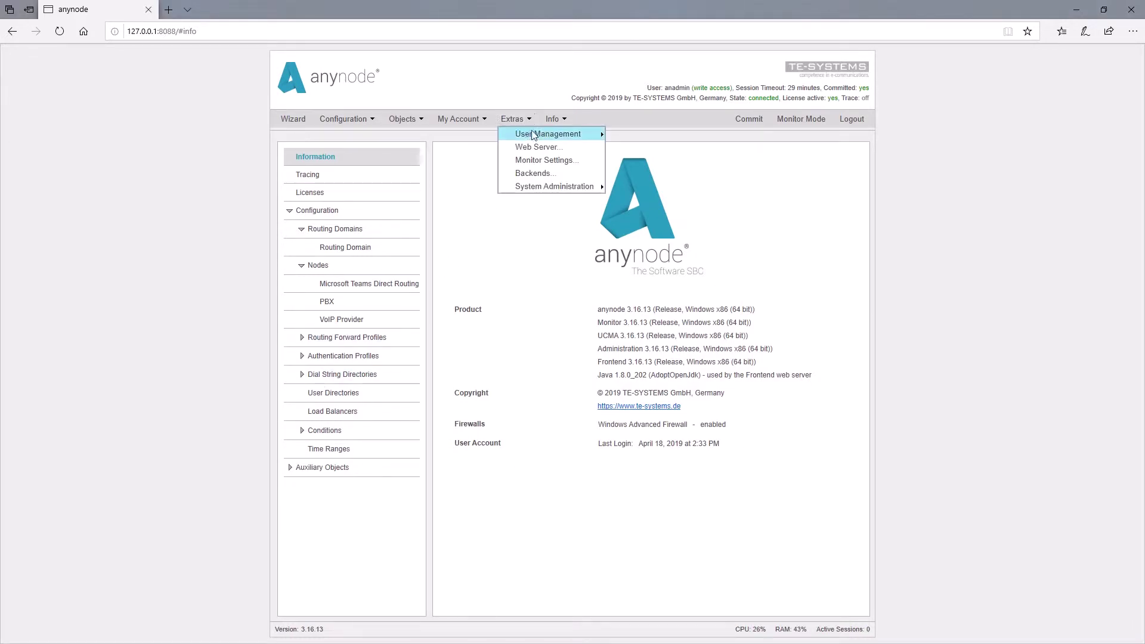
{"action": "mouse_move", "coordinate": [539, 135]}
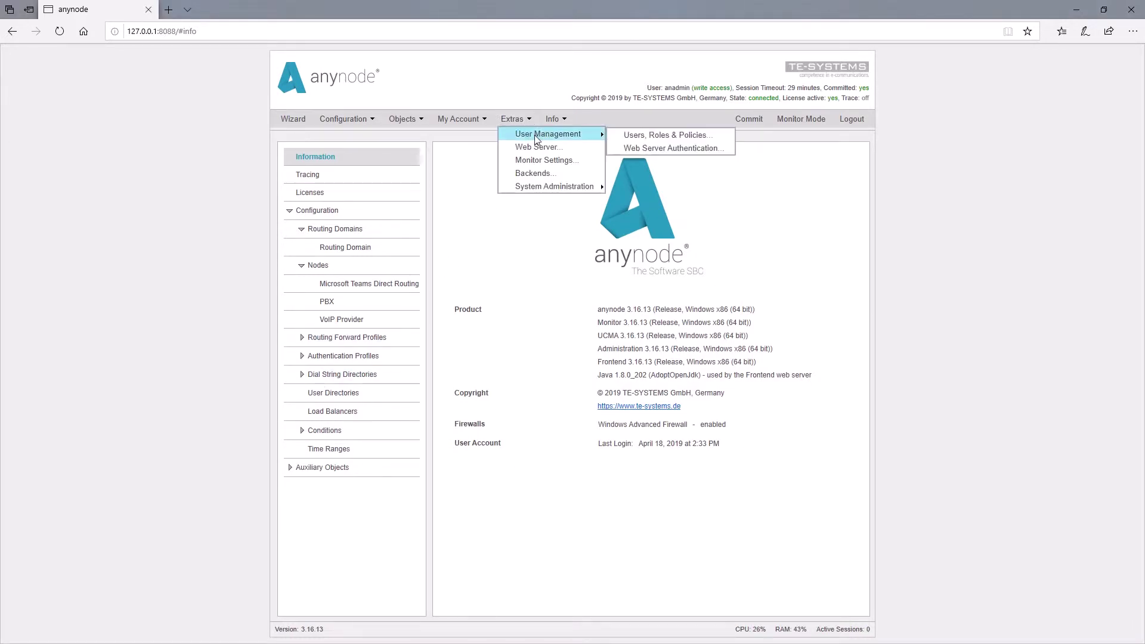
{"action": "left_click", "coordinate": [653, 151]}
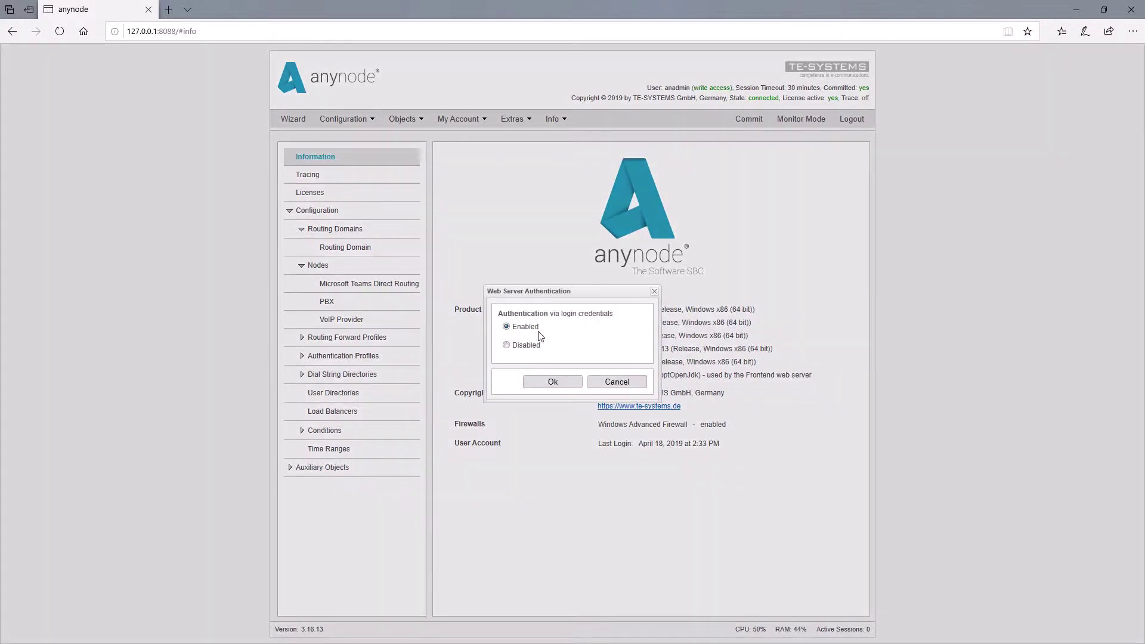
{"action": "left_click", "coordinate": [550, 384]}
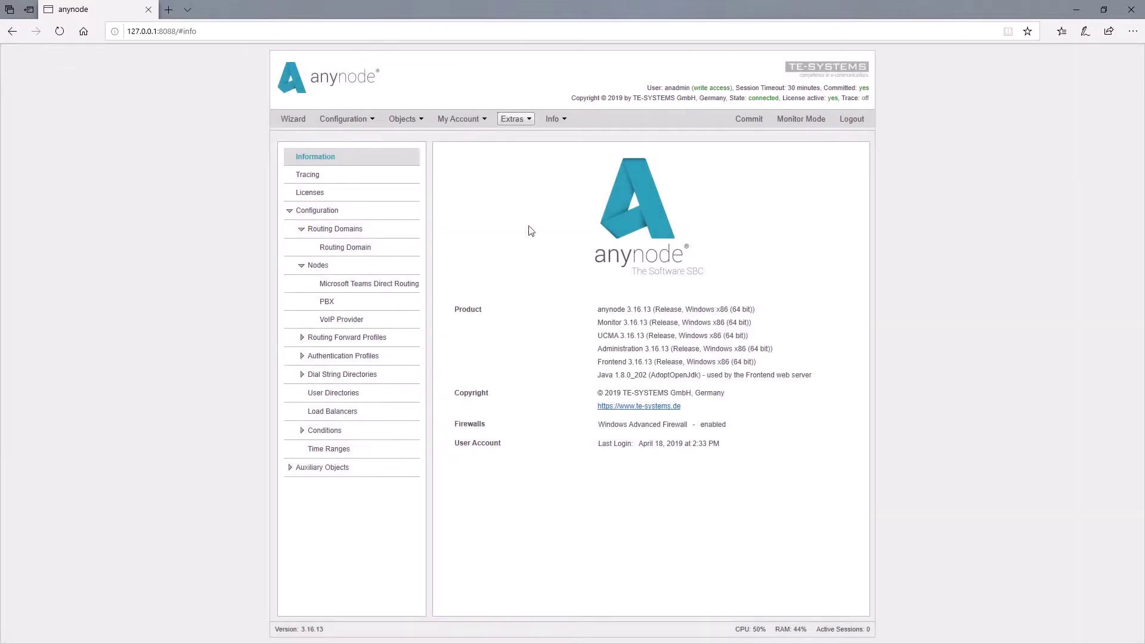
{"action": "left_click", "coordinate": [529, 121]}
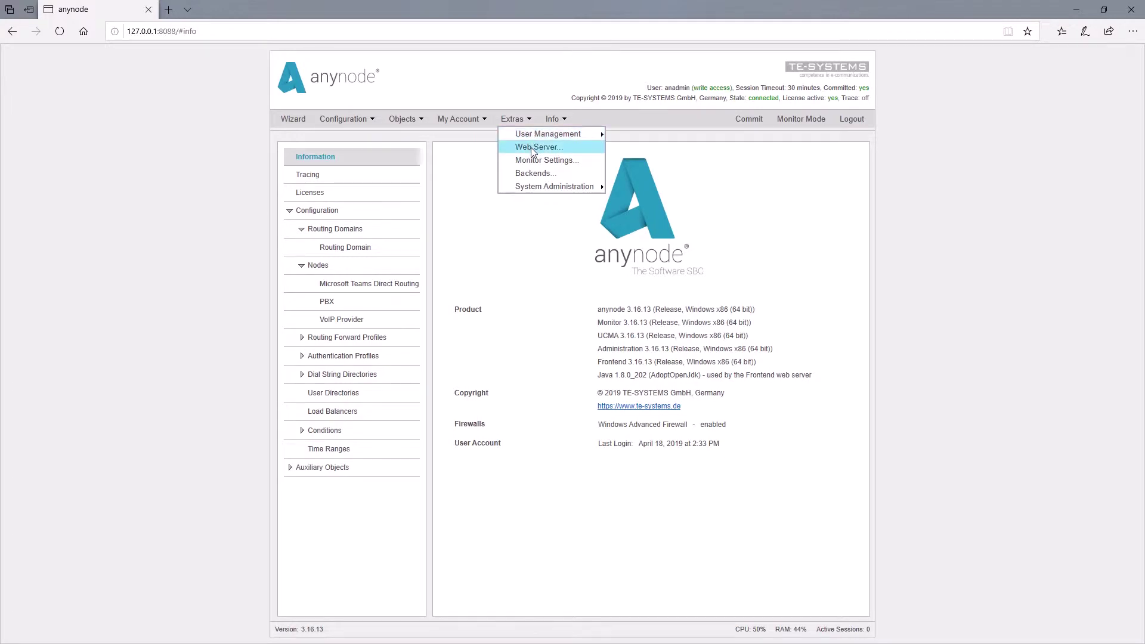
{"action": "left_click", "coordinate": [533, 149]}
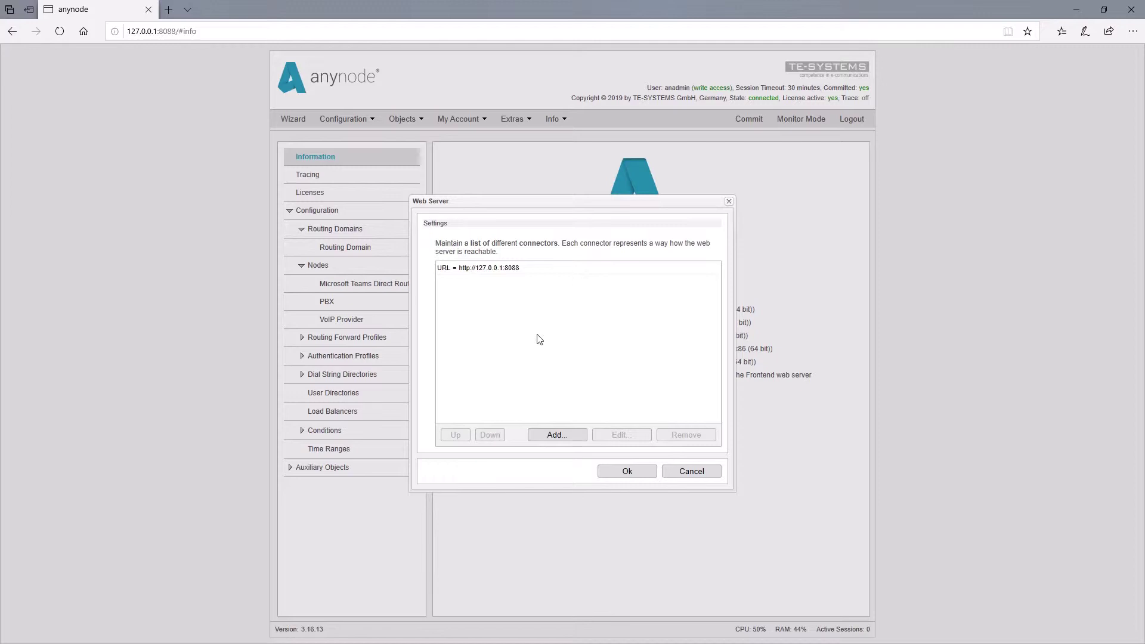
- Add a new web server connector using end-to-end HTTPS encryption
{"action": "left_click", "coordinate": [574, 439]}
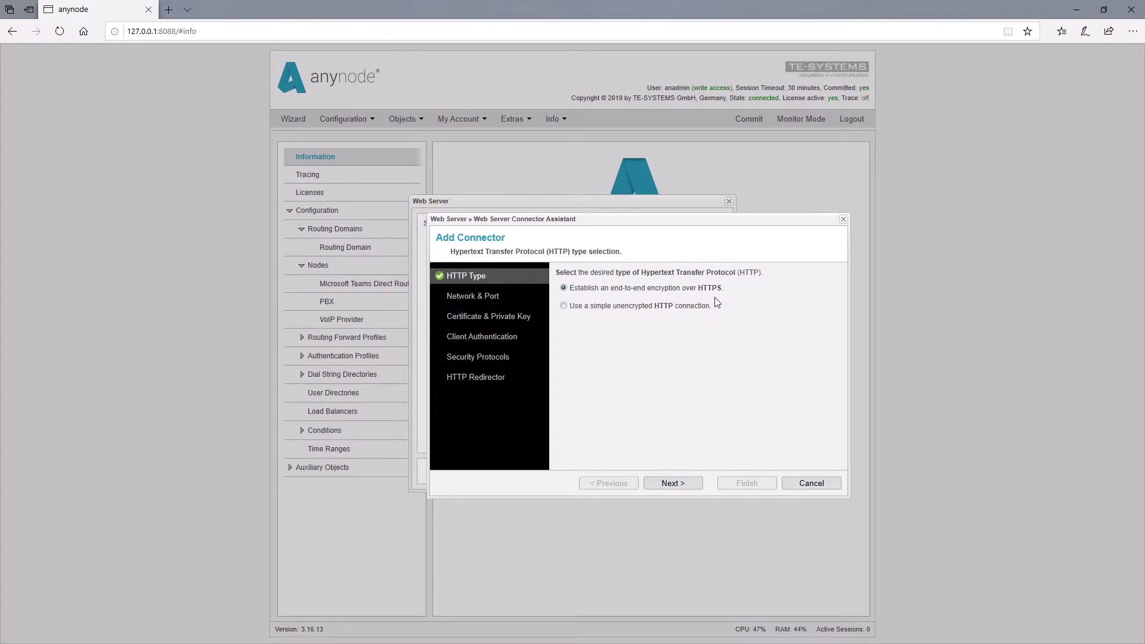
- Bind the HTTPS connector to the Realtek Ethernet interface at 172.16.0.228 on port 443
{"action": "left_click", "coordinate": [670, 484]}
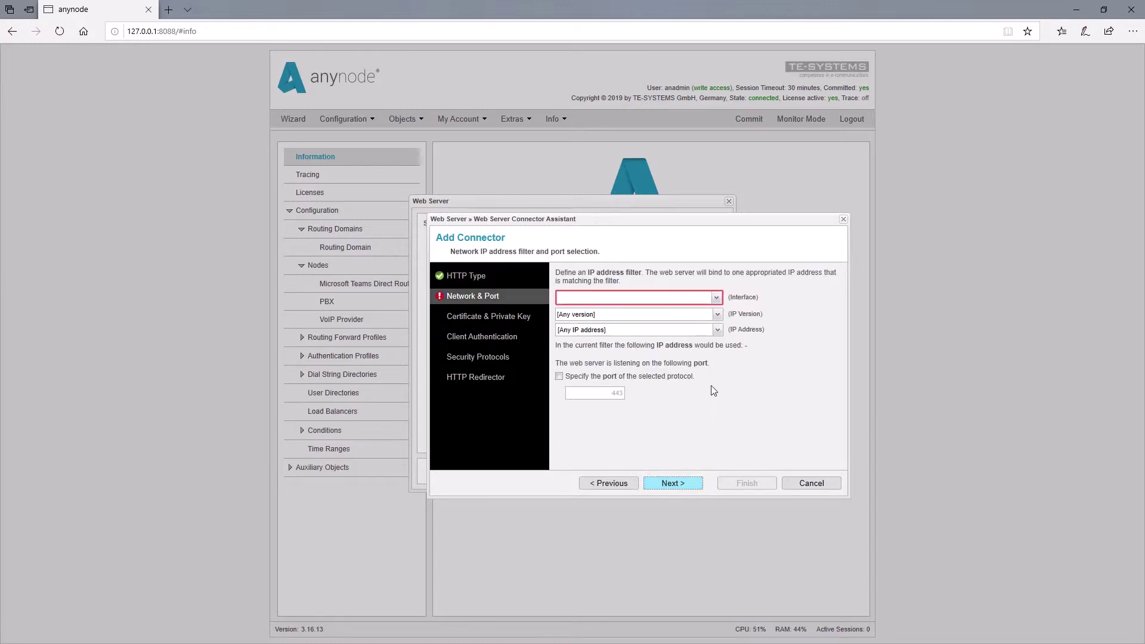
{"action": "left_click", "coordinate": [717, 298]}
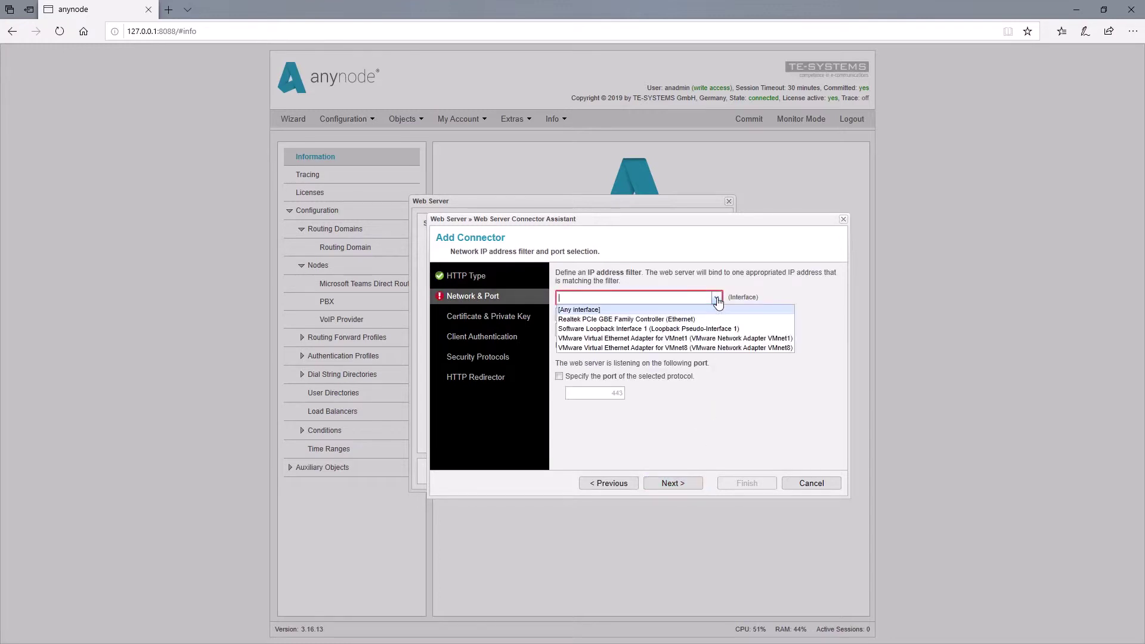
{"action": "left_click", "coordinate": [706, 315]}
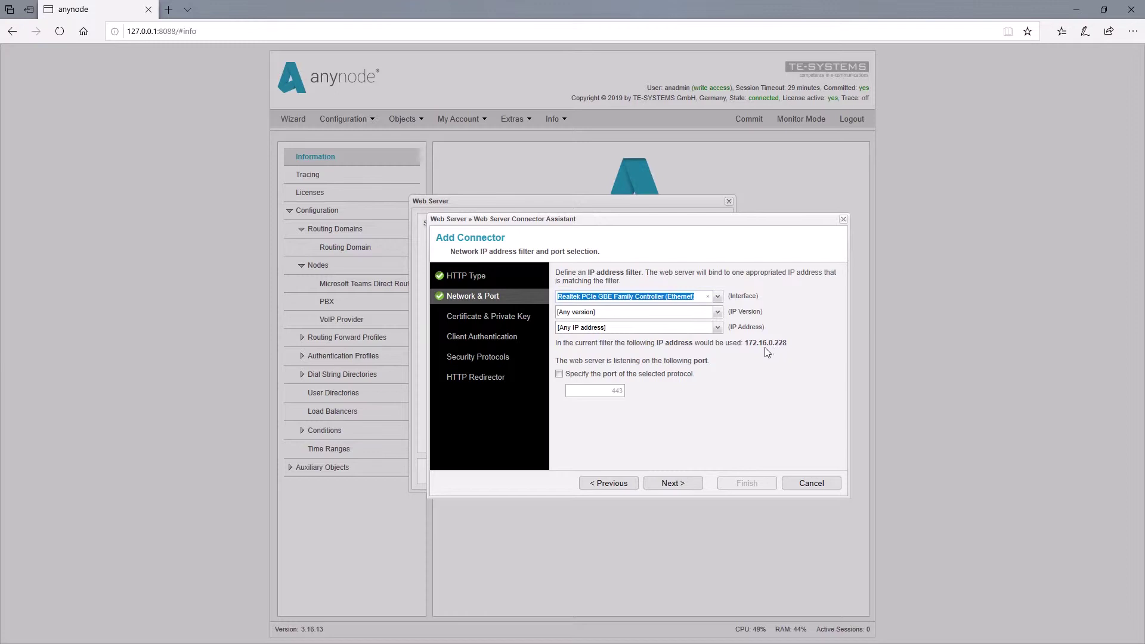
{"action": "left_click", "coordinate": [717, 330]}
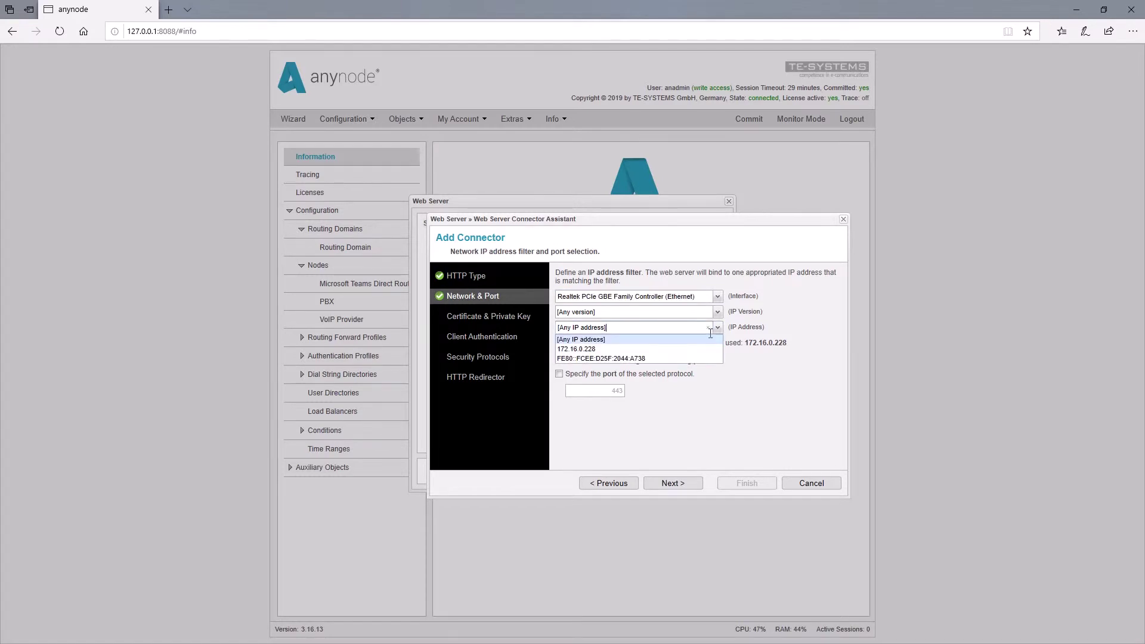
{"action": "left_click", "coordinate": [604, 350]}
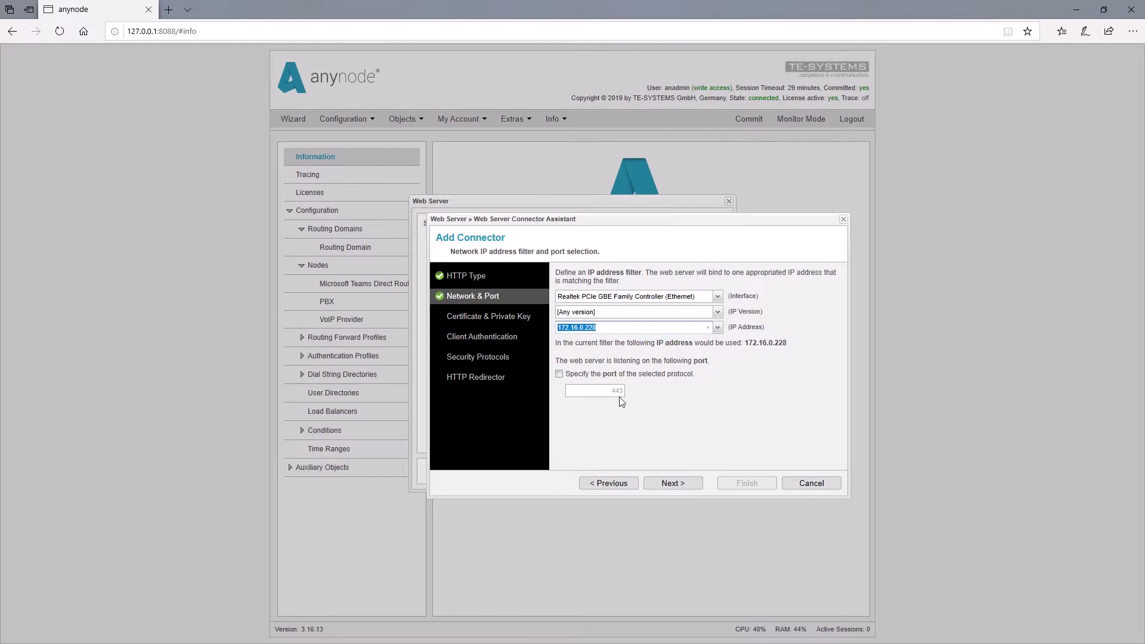
{"action": "left_click", "coordinate": [674, 484]}
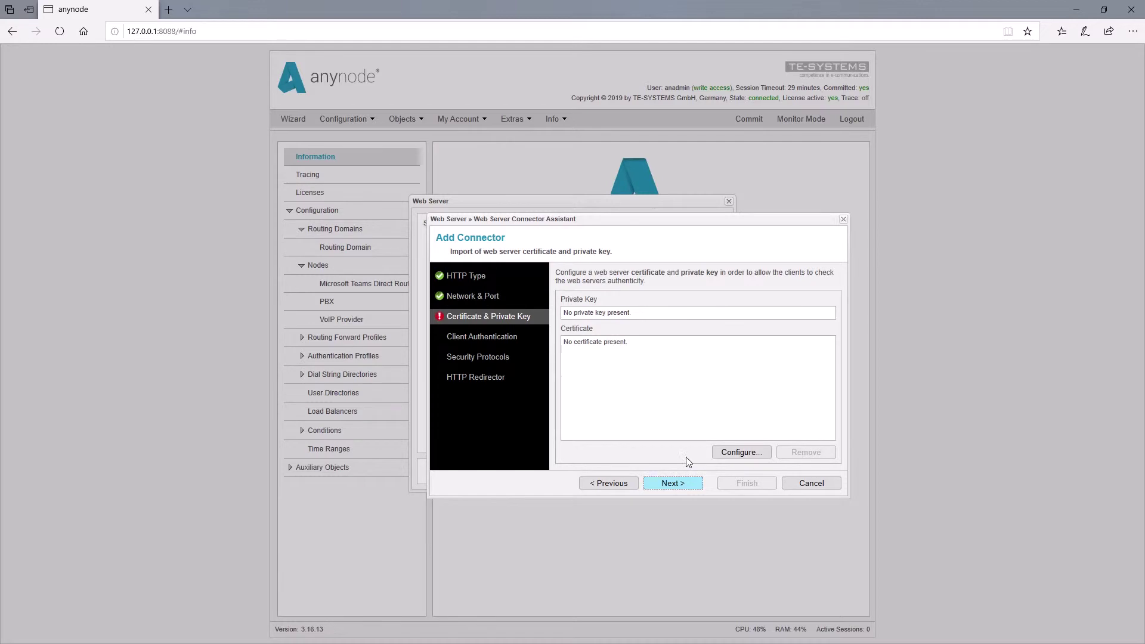
- Configure the connector certificate by requesting one from the Microsoft Windows domain
{"action": "left_click", "coordinate": [742, 453]}
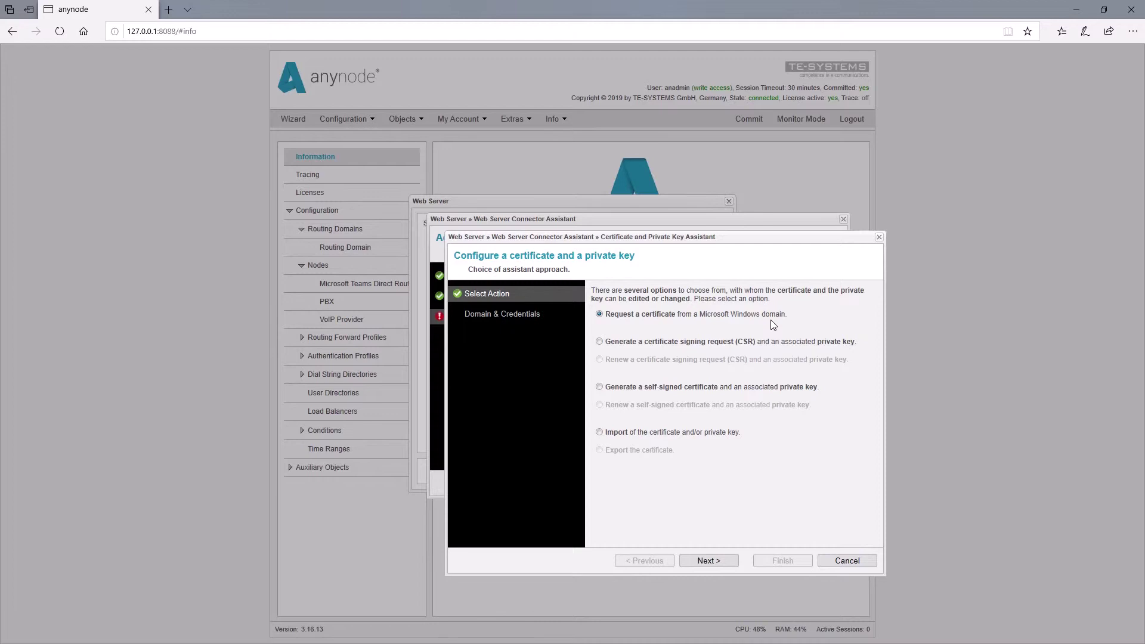
- Enter the domain user name and password, then locate enrollment server dc.sfb.te-systems.com
{"action": "left_click", "coordinate": [705, 562]}
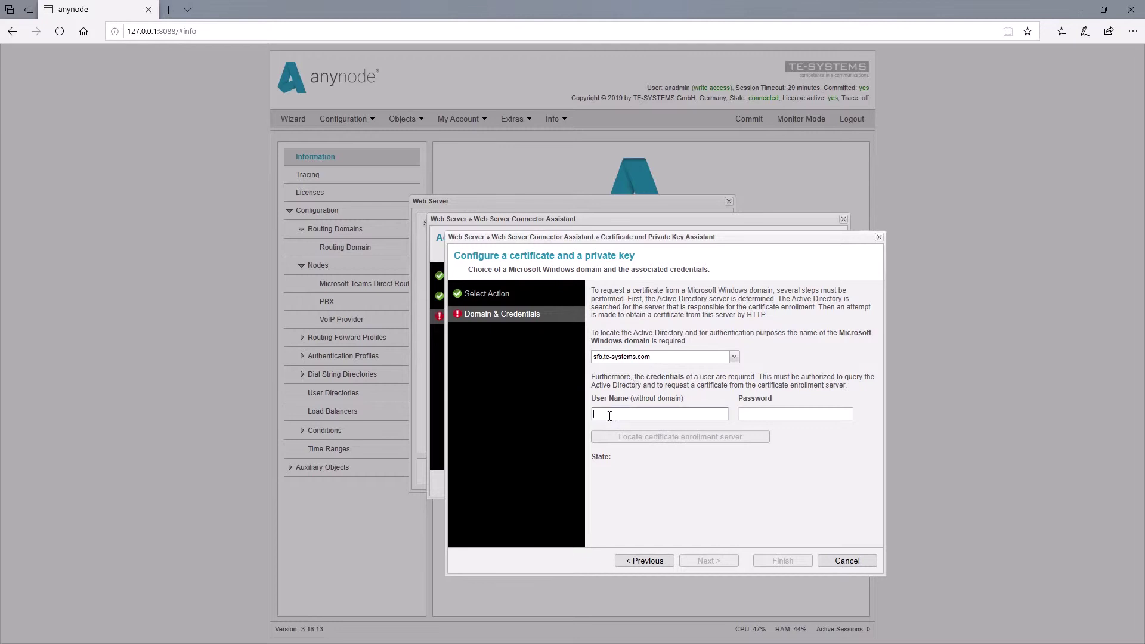
{"action": "type", "text": "Bob"}
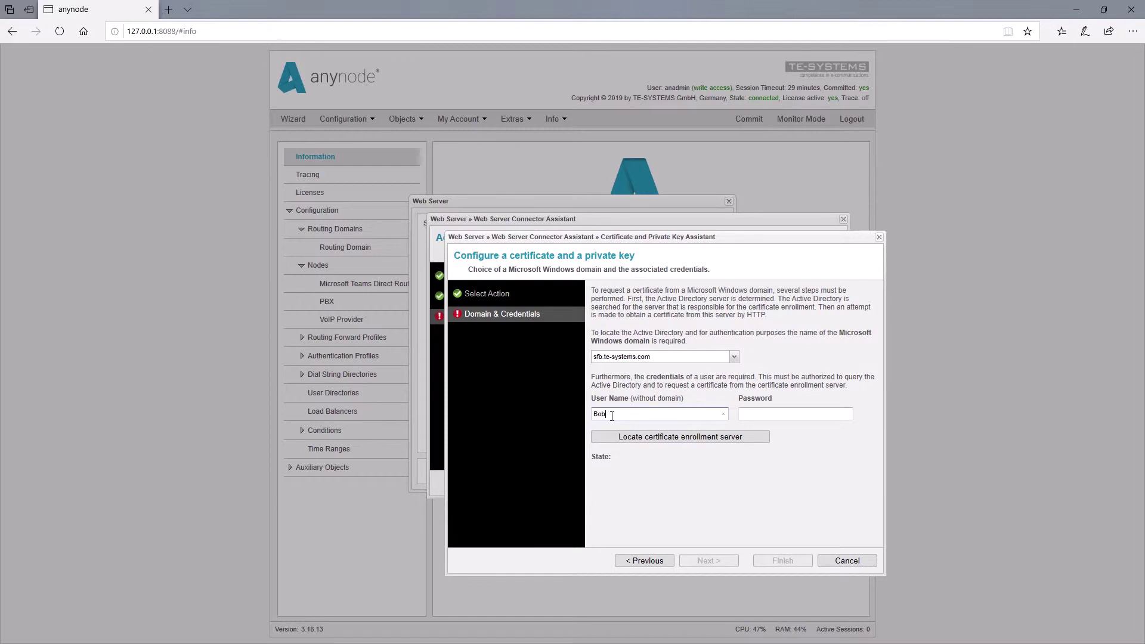
{"action": "left_click", "coordinate": [756, 415]}
{"action": "key", "text": "ctrl+v"}
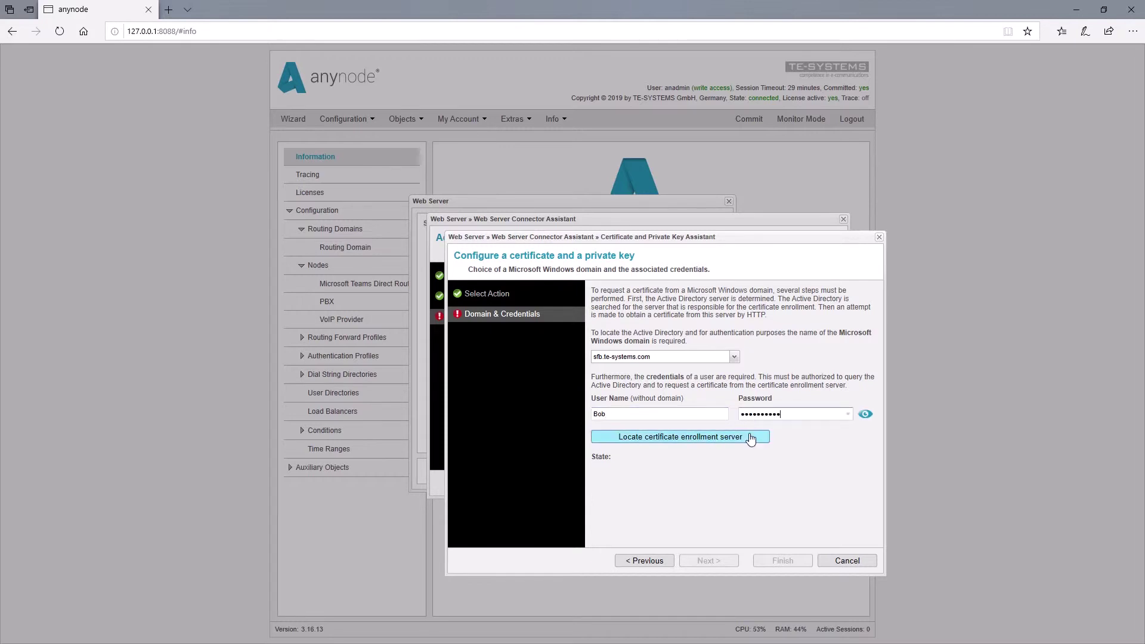
{"action": "left_click", "coordinate": [750, 439]}
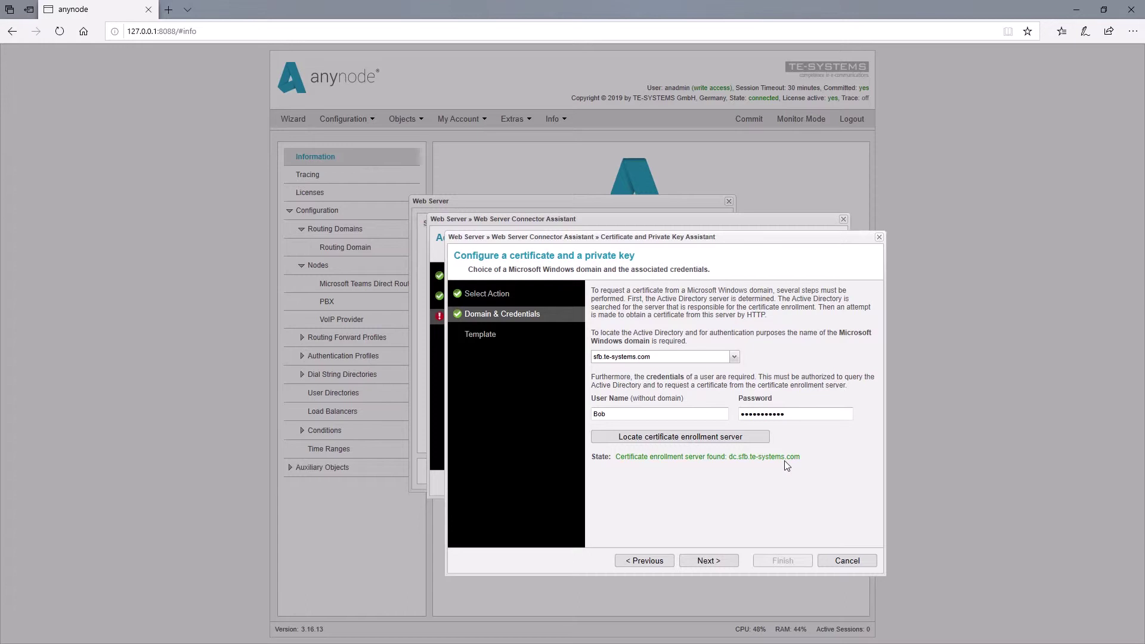
{"action": "left_click", "coordinate": [715, 564]}
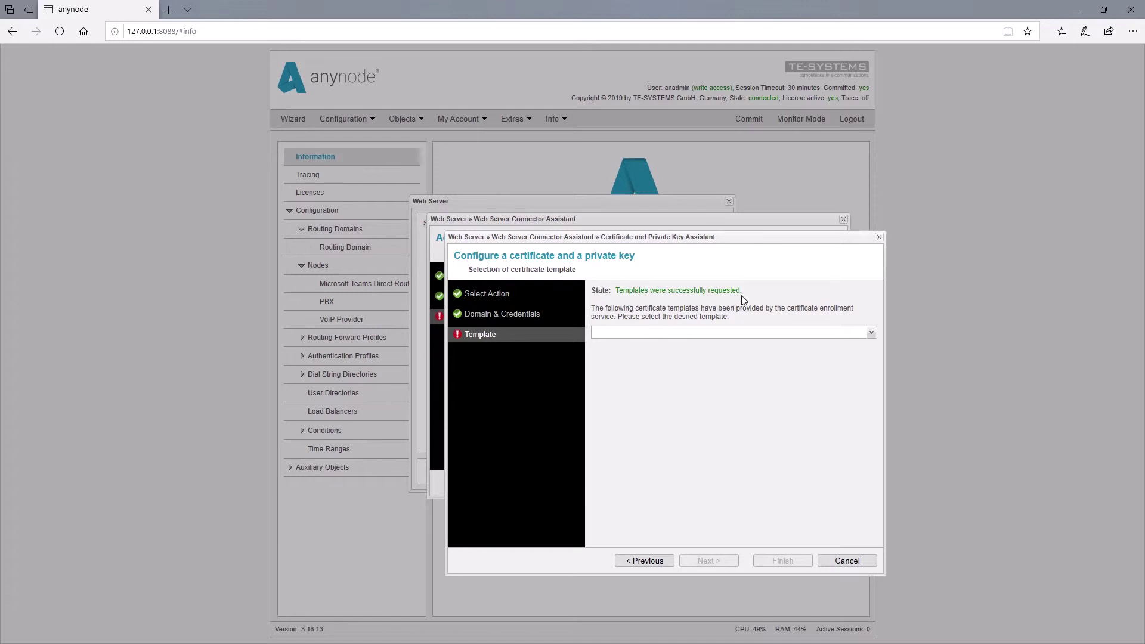
- Choose the Web Server certificate template, reaching subject anynode.sfb.te-systems.com
{"action": "left_click", "coordinate": [871, 333]}
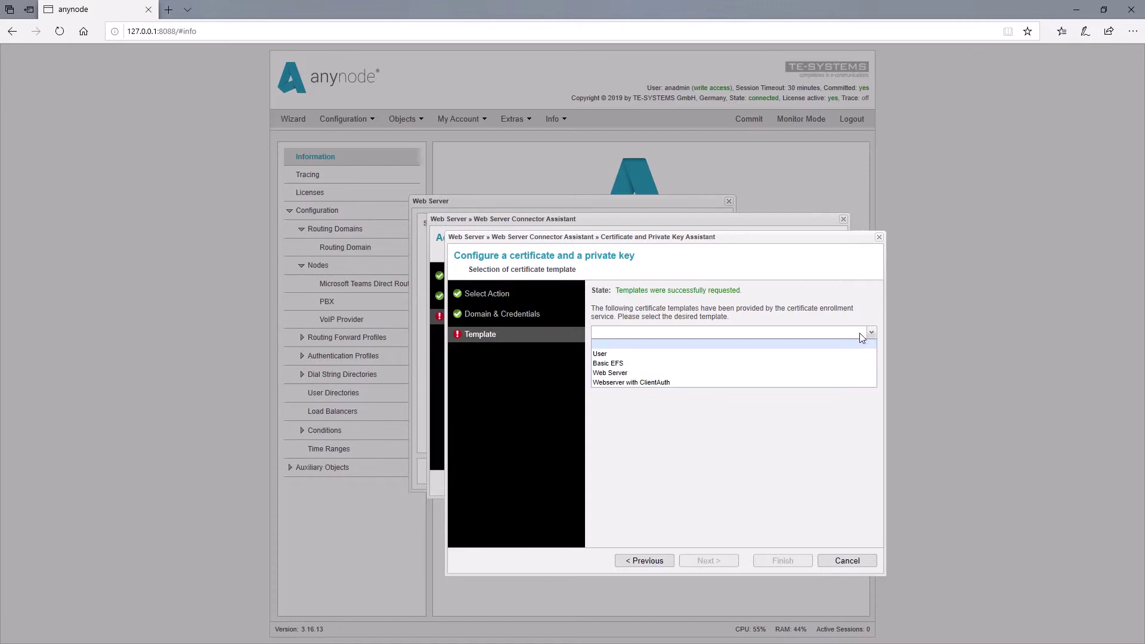
{"action": "left_click", "coordinate": [632, 376]}
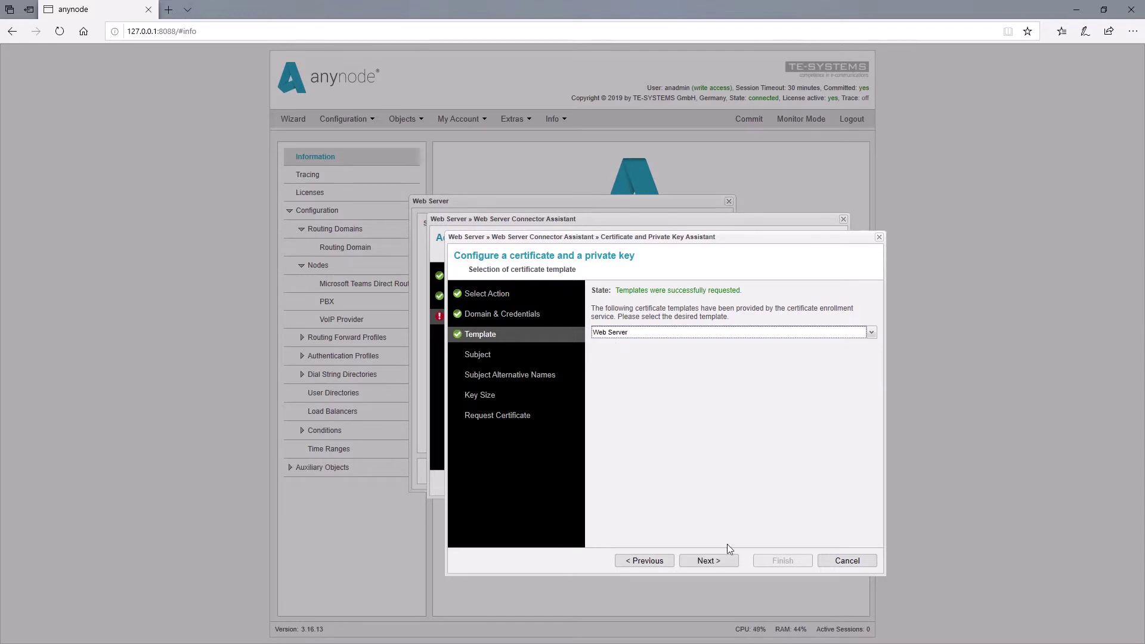
{"action": "left_click", "coordinate": [727, 564]}
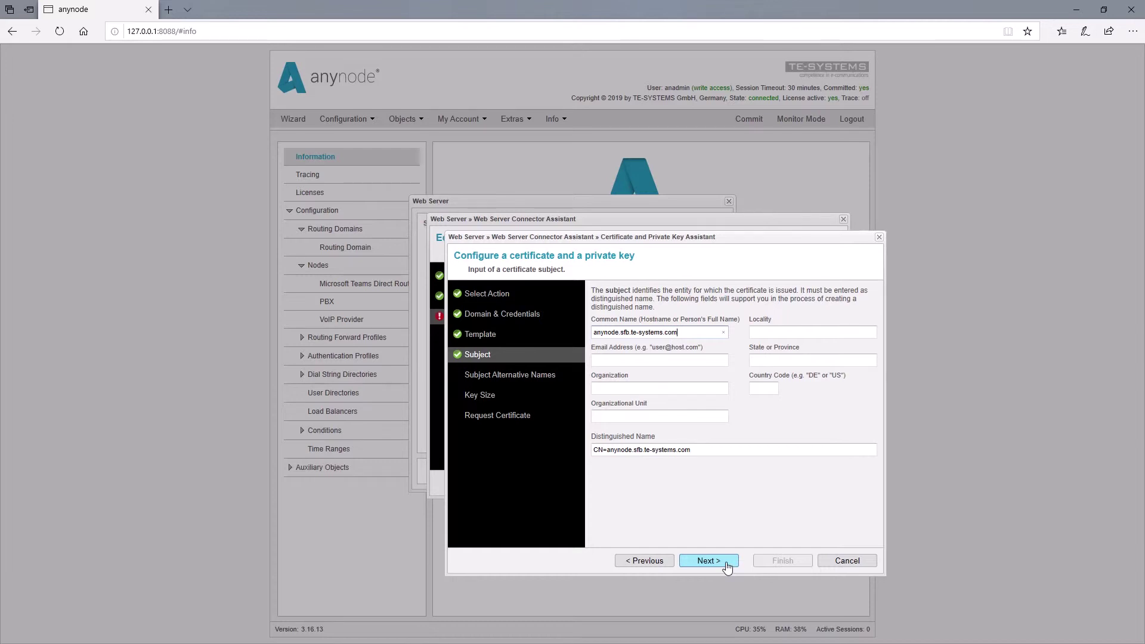
- Accept the subject and 172.16.0.228 alternative name, keeping a 2048 bit key size
{"action": "left_click", "coordinate": [726, 564]}
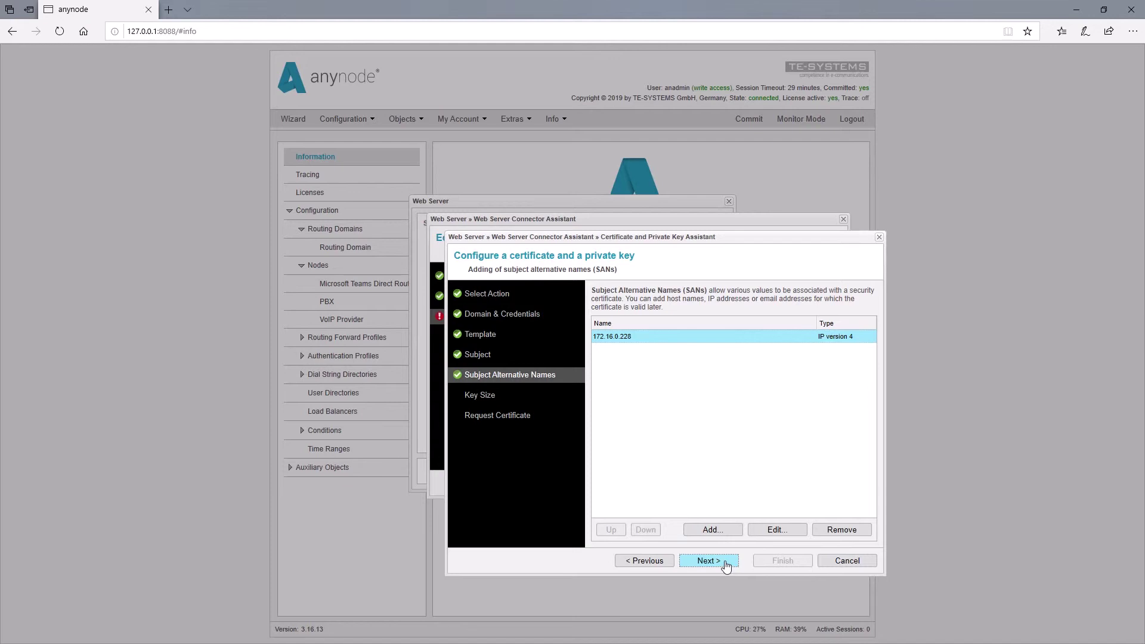
{"action": "left_click", "coordinate": [727, 565]}
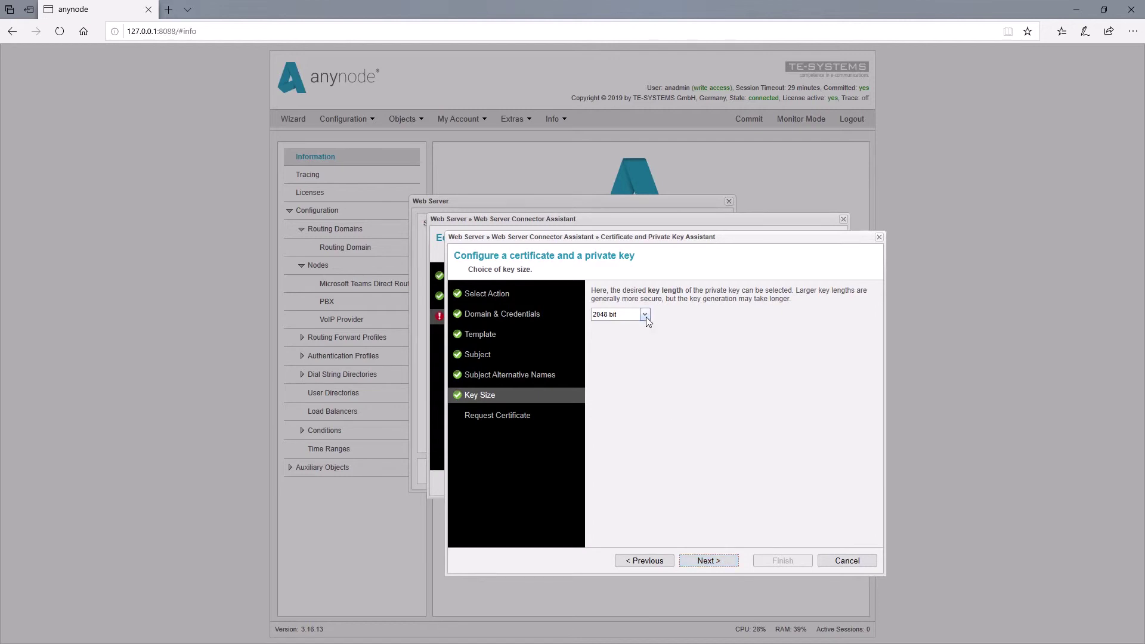
{"action": "left_click", "coordinate": [646, 316]}
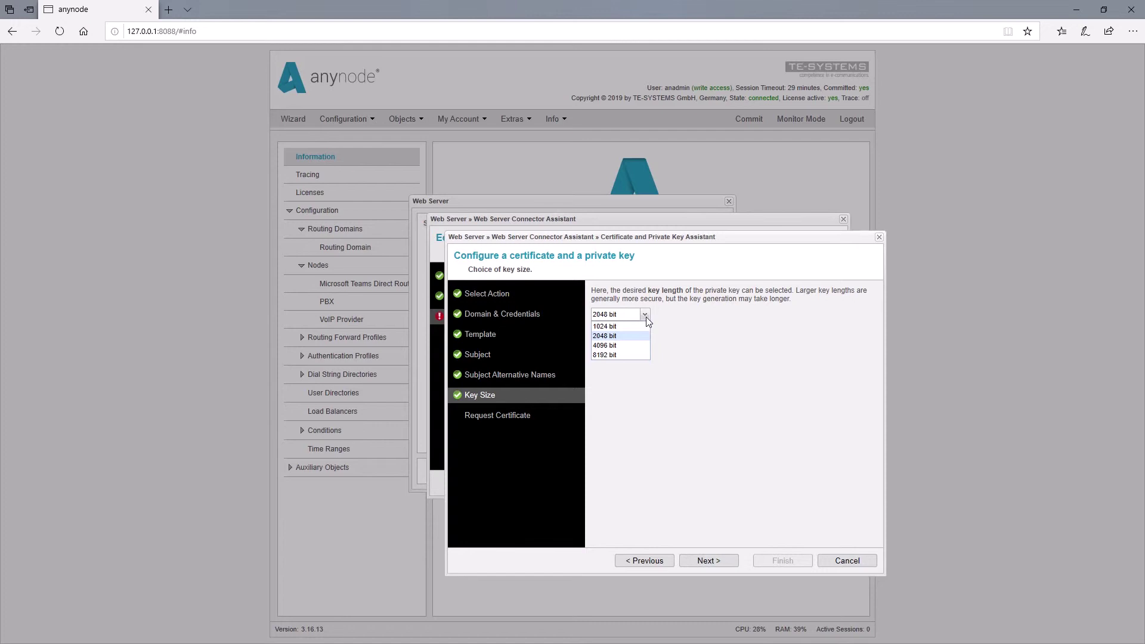
{"action": "left_click", "coordinate": [646, 318]}
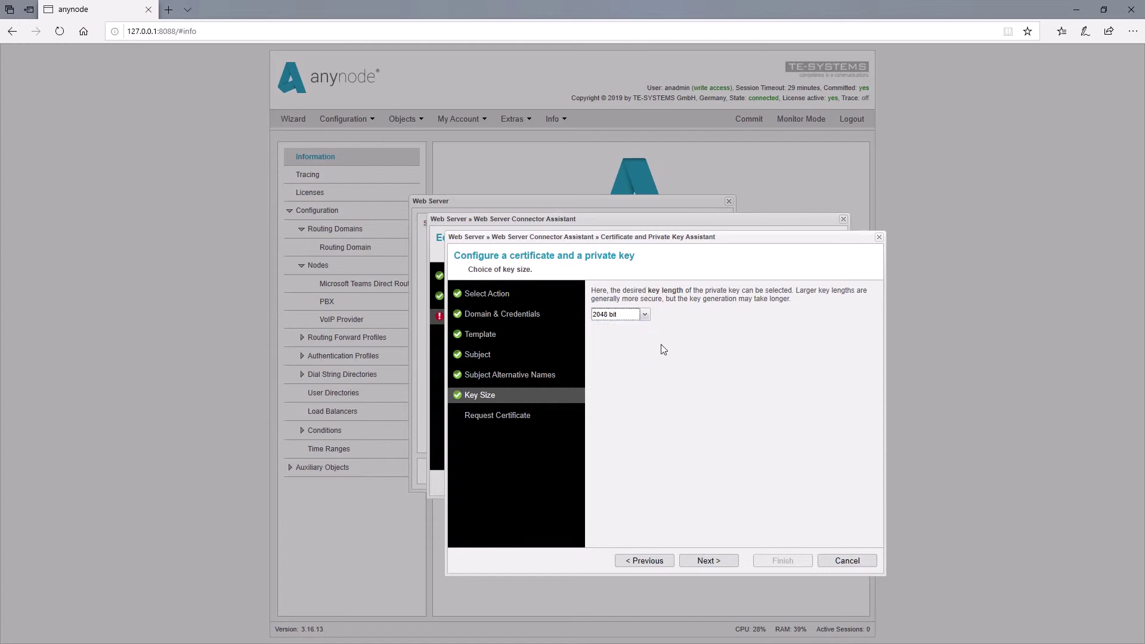
- Request the certificate from the domain CA and attach the issued RSA 2048-bit certificate
{"action": "left_click", "coordinate": [715, 565]}
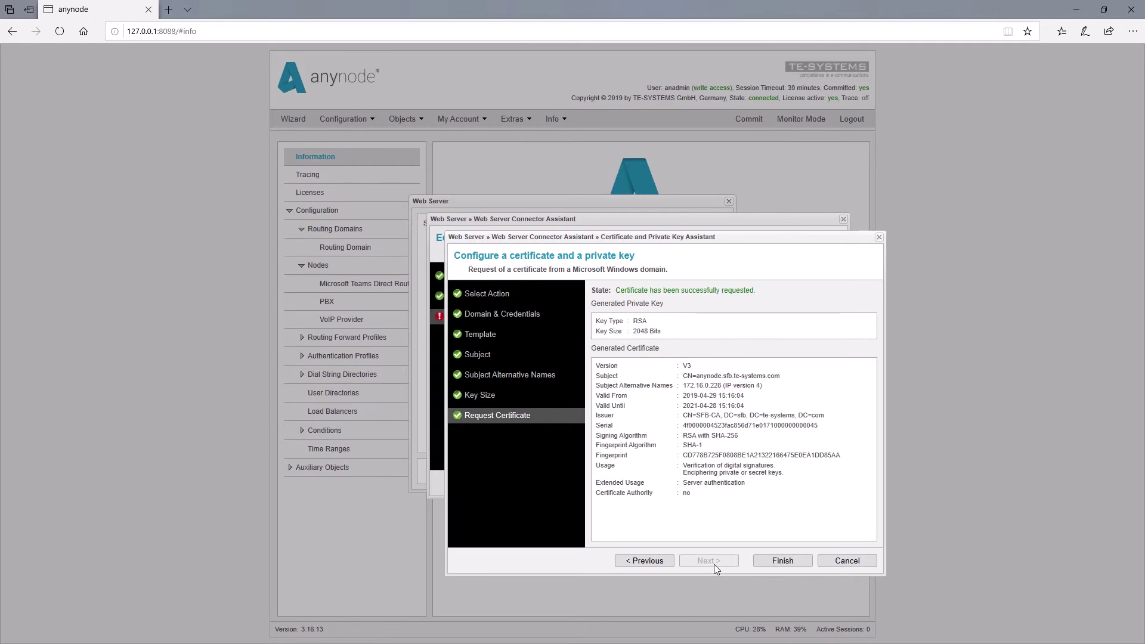
{"action": "left_click", "coordinate": [783, 561]}
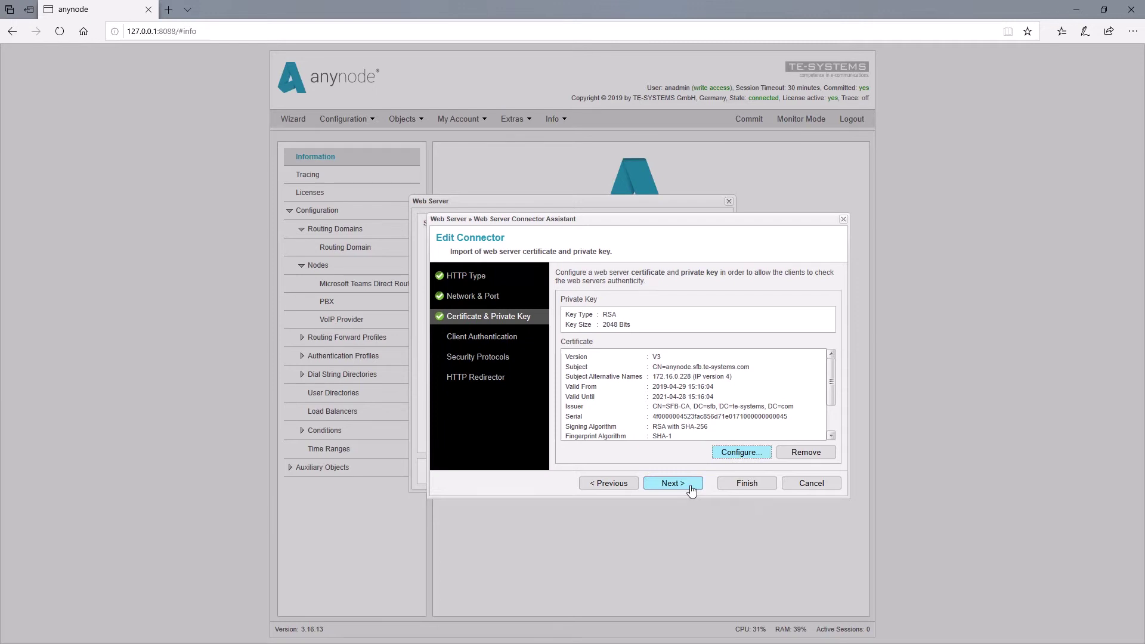
- Leave client authentication off and allow only TLS 1.2 by unchecking TLS 1.0 and 1.1
{"action": "left_click", "coordinate": [690, 489]}
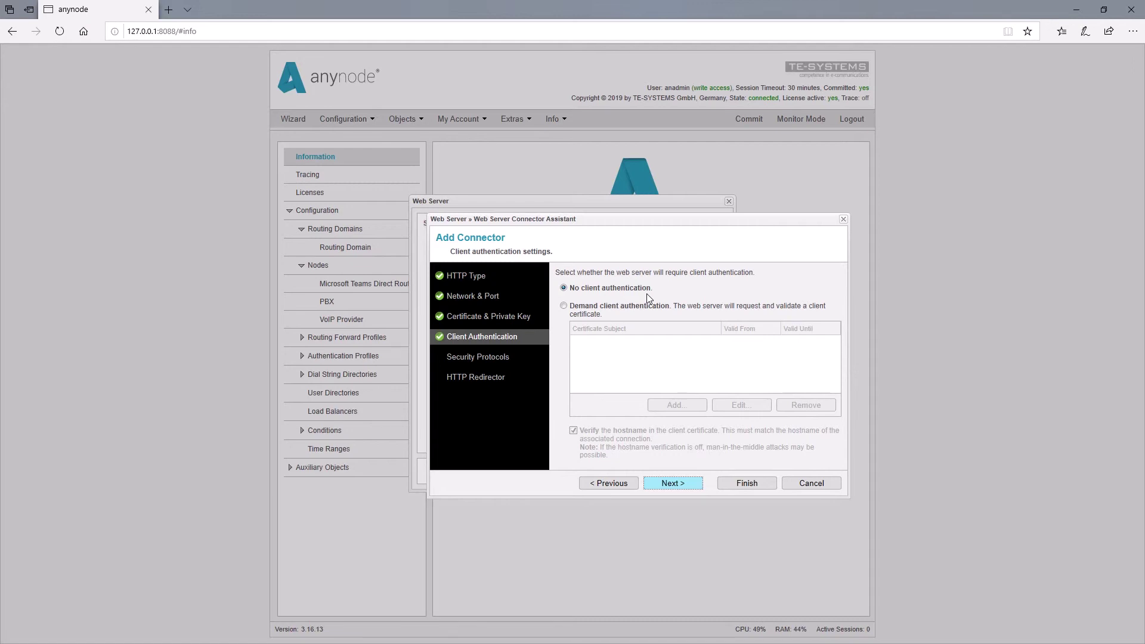
{"action": "left_click", "coordinate": [686, 490]}
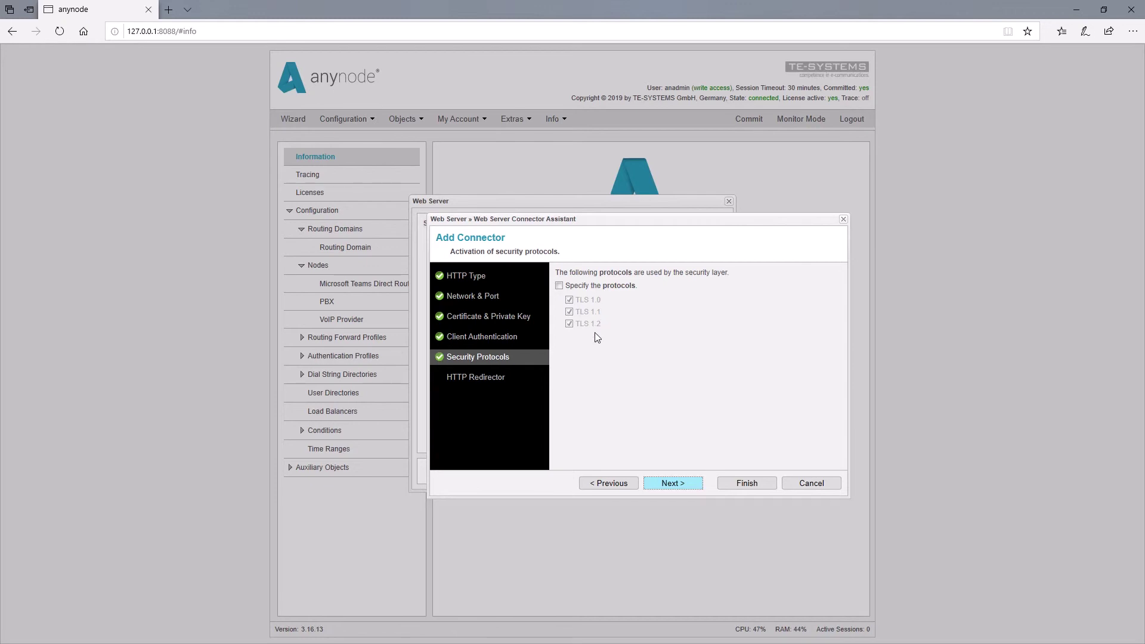
{"action": "left_click", "coordinate": [559, 286]}
{"action": "left_click", "coordinate": [569, 300]}
{"action": "left_click", "coordinate": [570, 311]}
{"action": "left_click", "coordinate": [683, 485]}
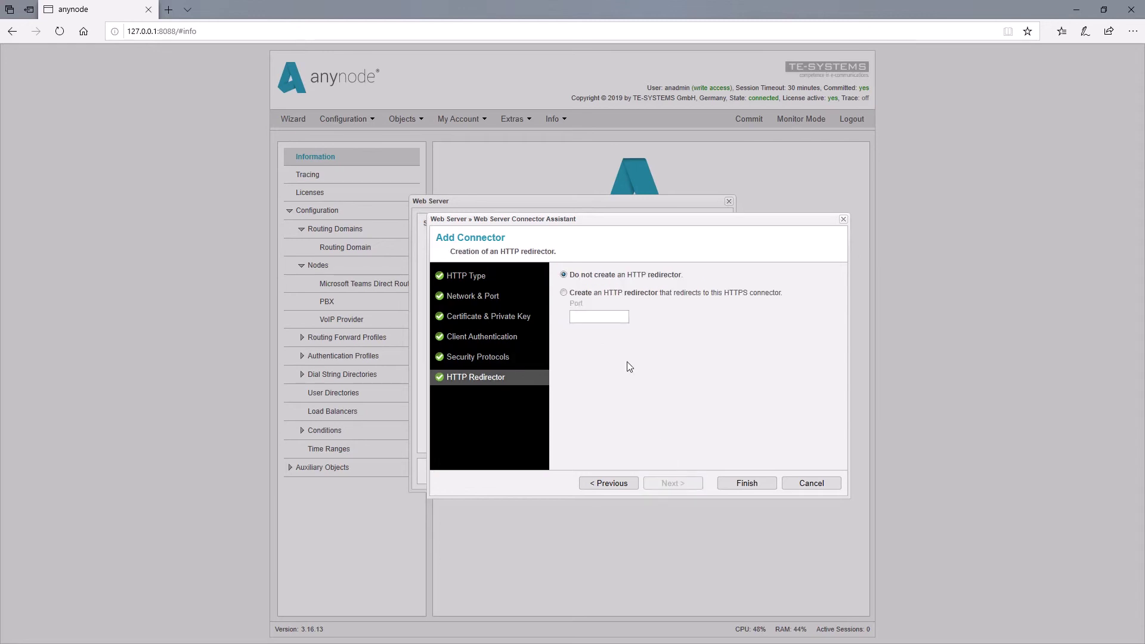
{"action": "left_click", "coordinate": [563, 292]}
{"action": "left_click", "coordinate": [747, 484]}
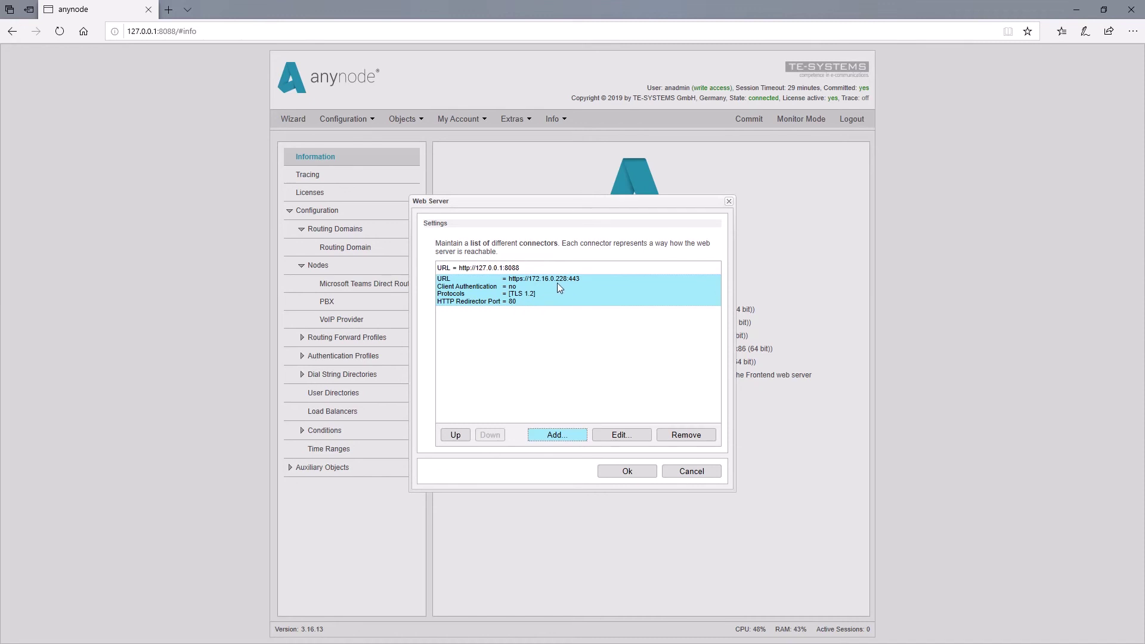
{"action": "left_click", "coordinate": [628, 472]}
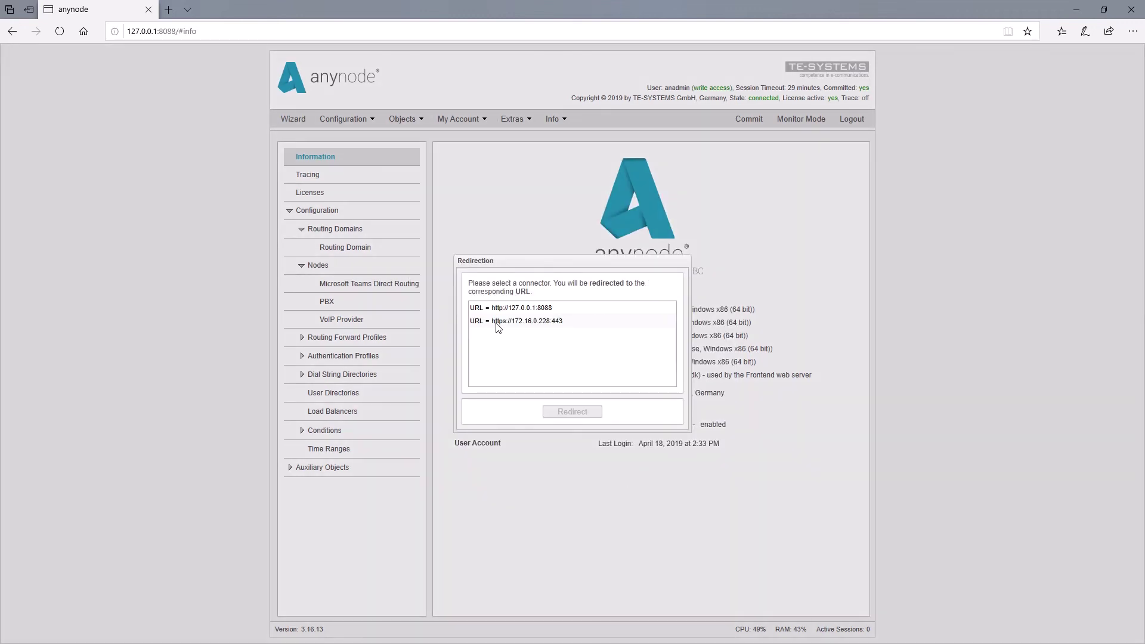
{"action": "left_click", "coordinate": [548, 324]}
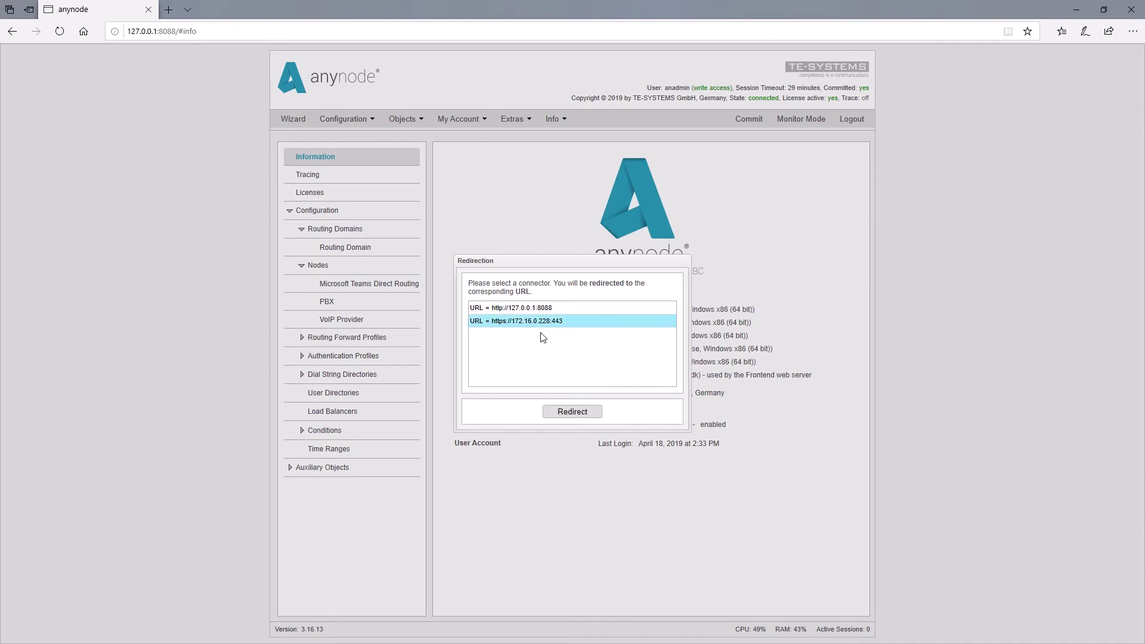
{"action": "left_click", "coordinate": [582, 415]}
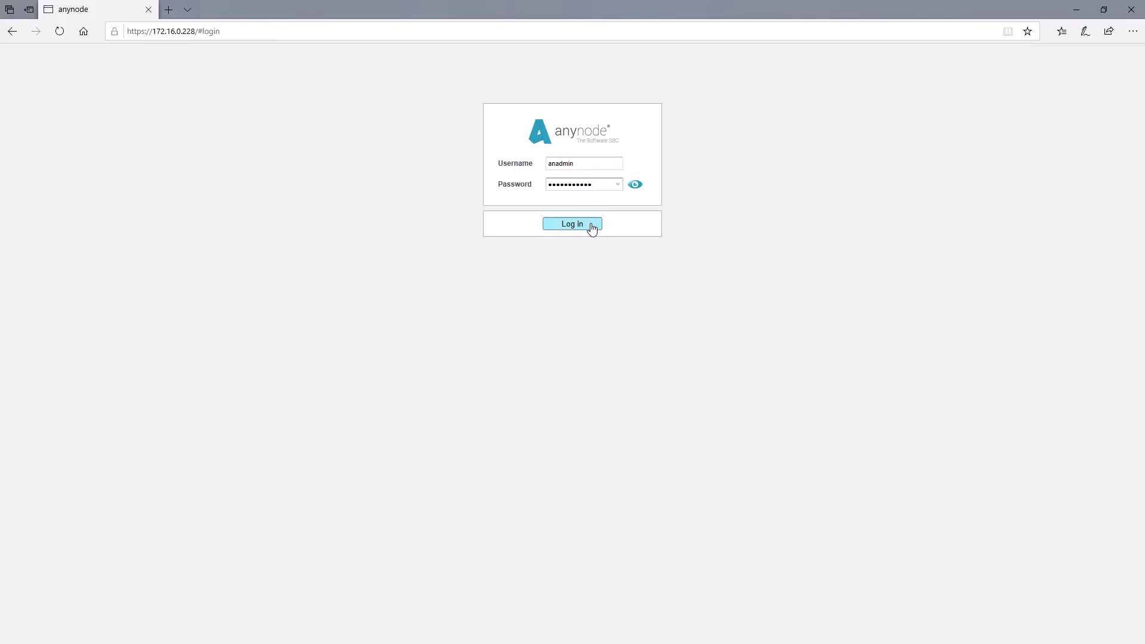
{"action": "left_click", "coordinate": [591, 226]}
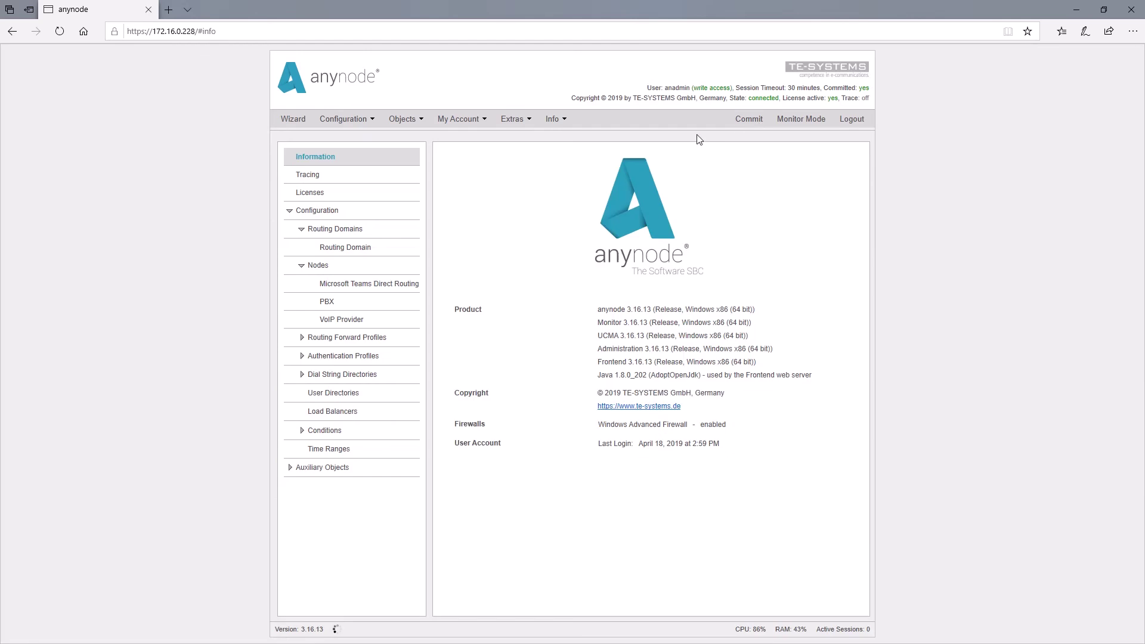
{"action": "left_click", "coordinate": [365, 119]}
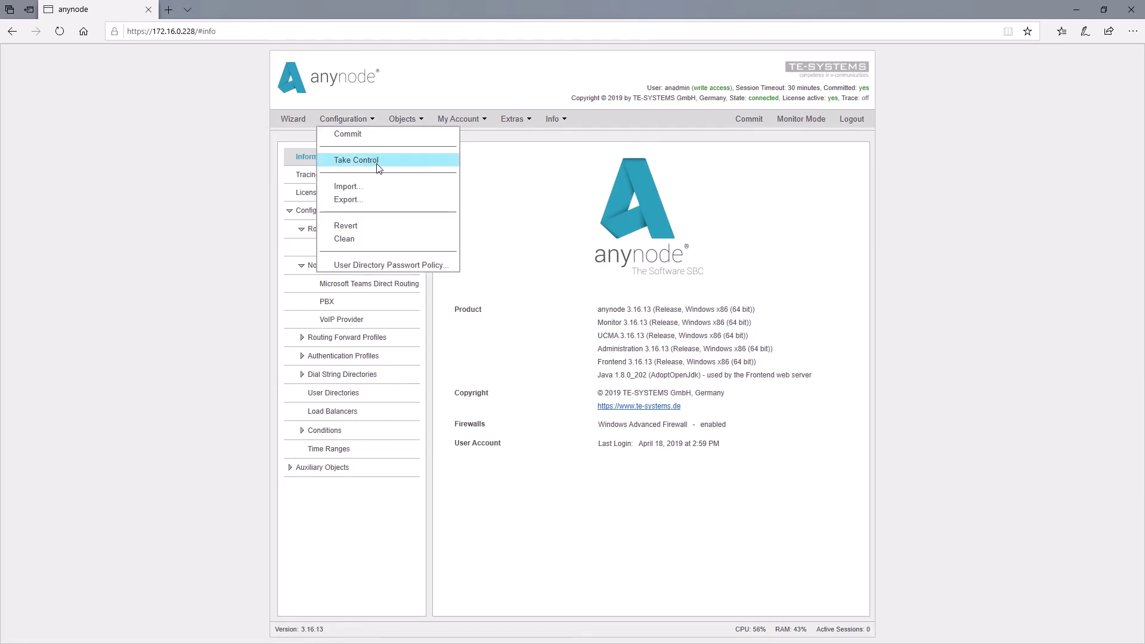